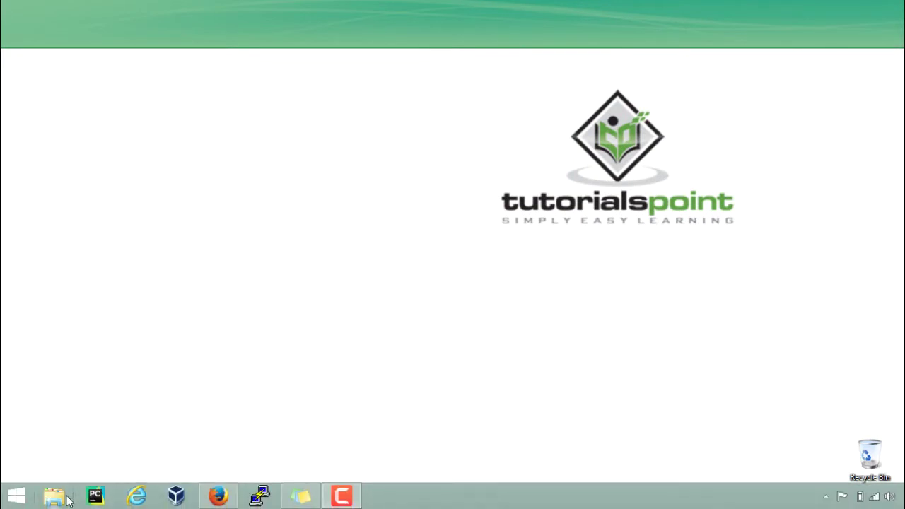
Open This PC and bring up the context menu for Local Disk (D:).
click(54, 496)
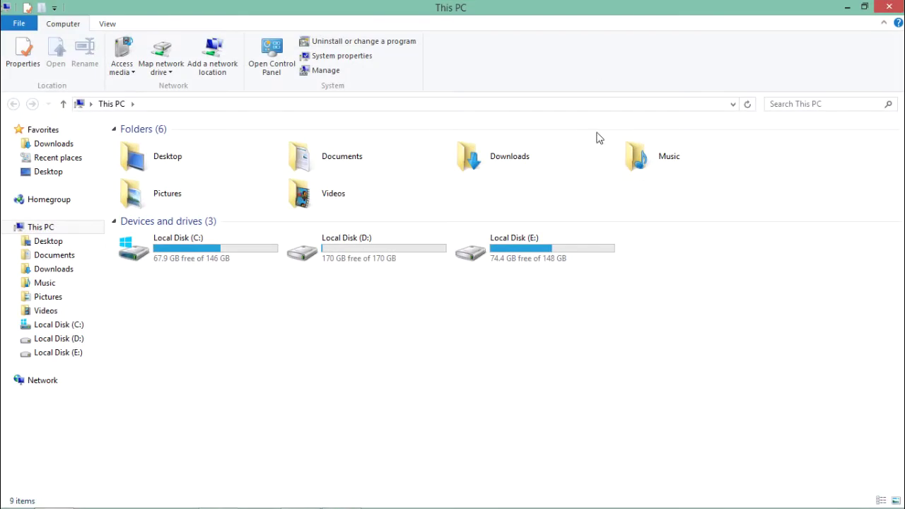
click(337, 257)
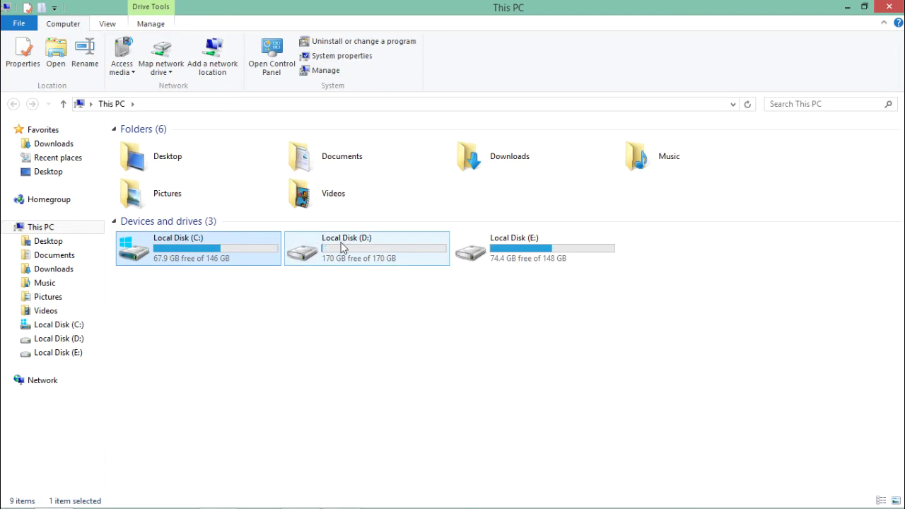
click(586, 256)
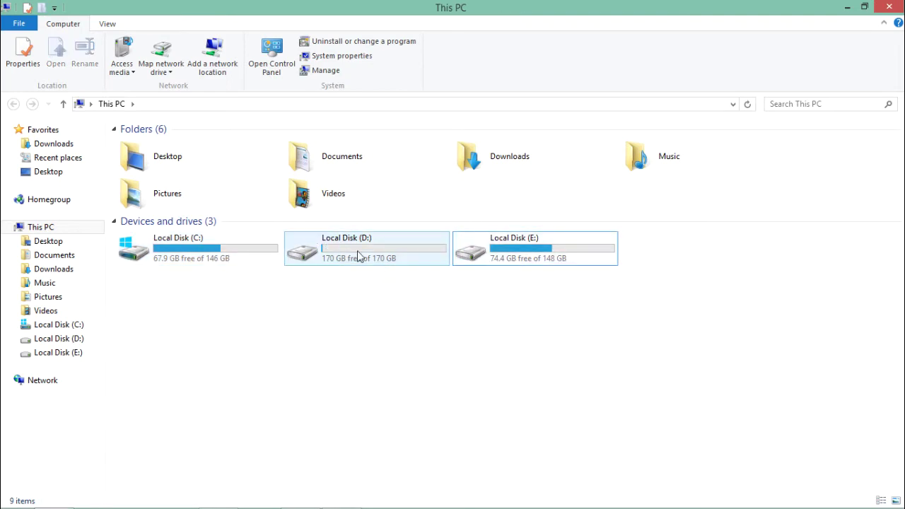
click(357, 257)
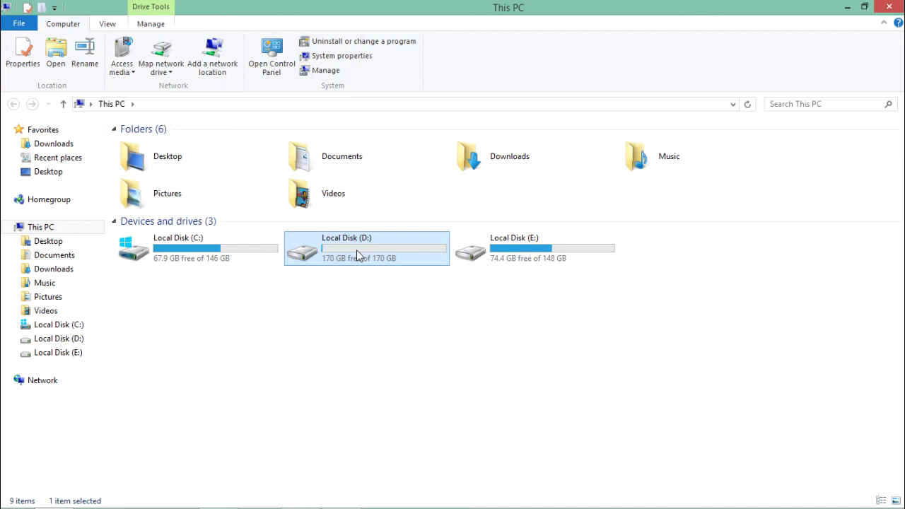
right_click(357, 250)
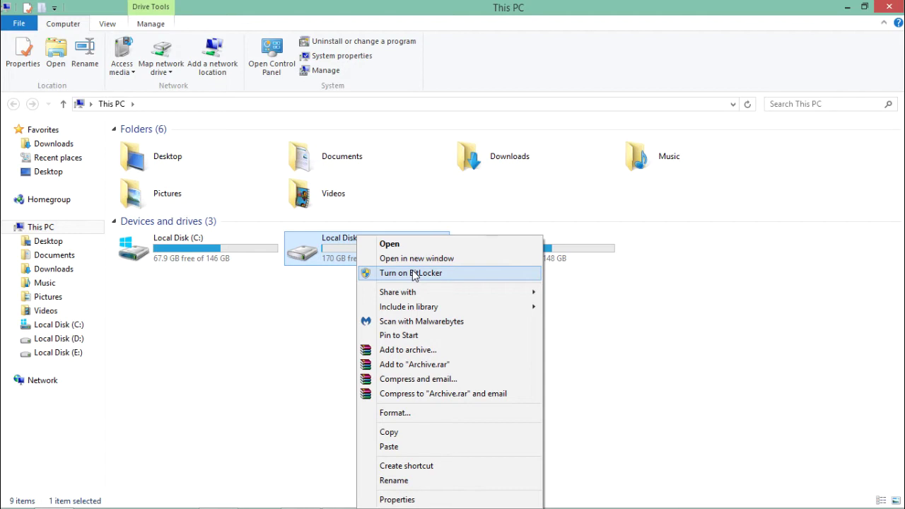
Start BitLocker on drive D: and choose password unlock instead of smart card.
click(415, 275)
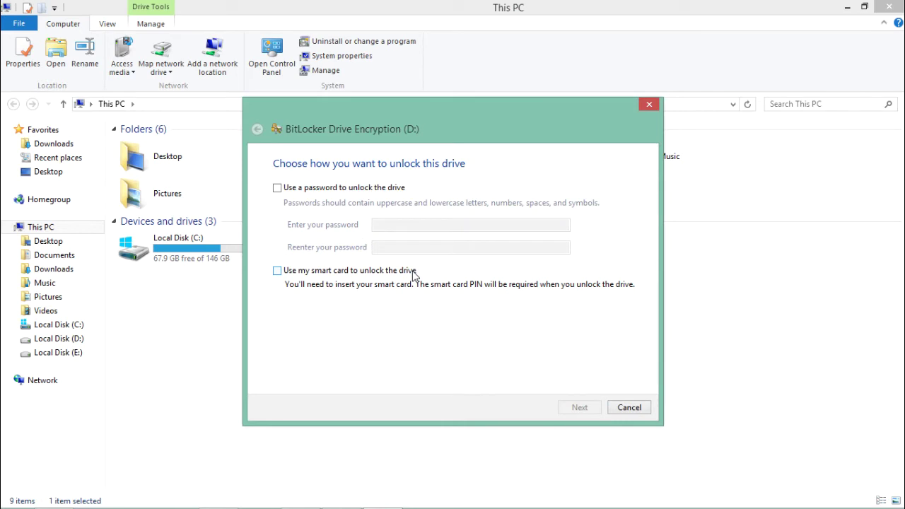
click(324, 188)
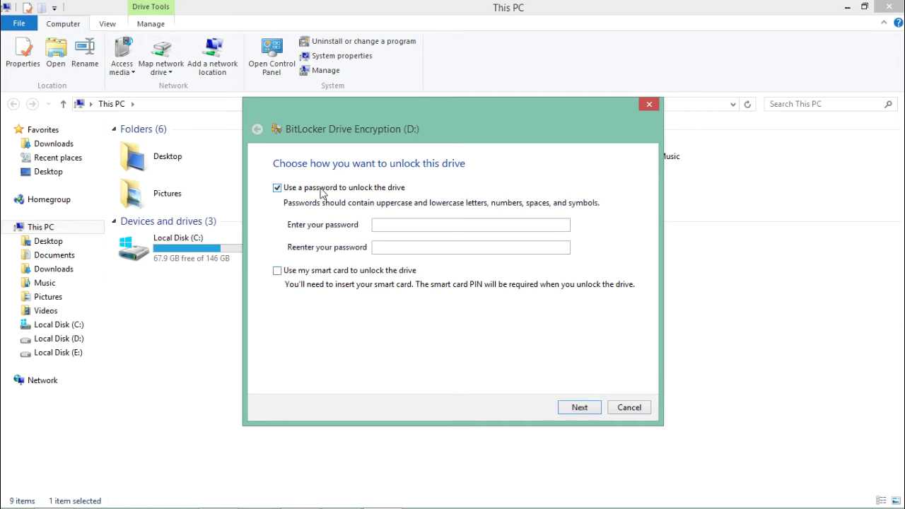
click(303, 276)
click(303, 277)
Enter and confirm the drive unlock password.
click(399, 222)
key(Tab)
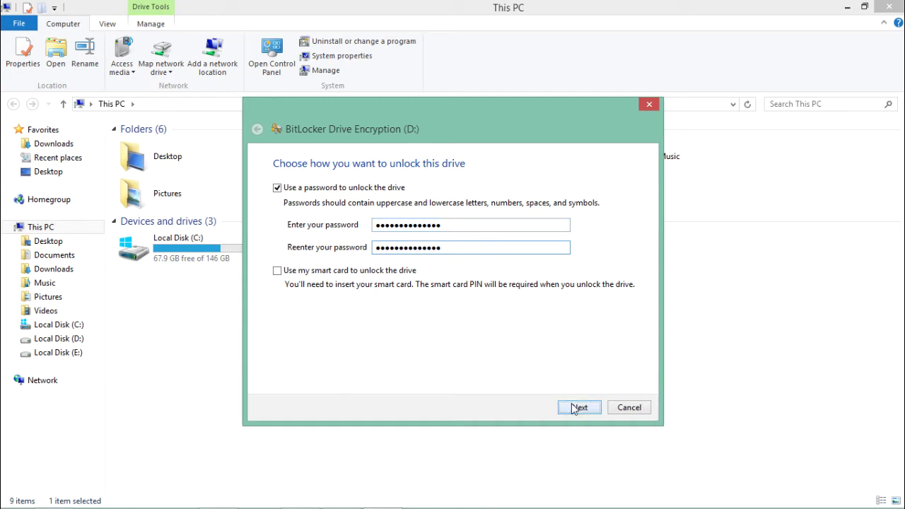
click(577, 408)
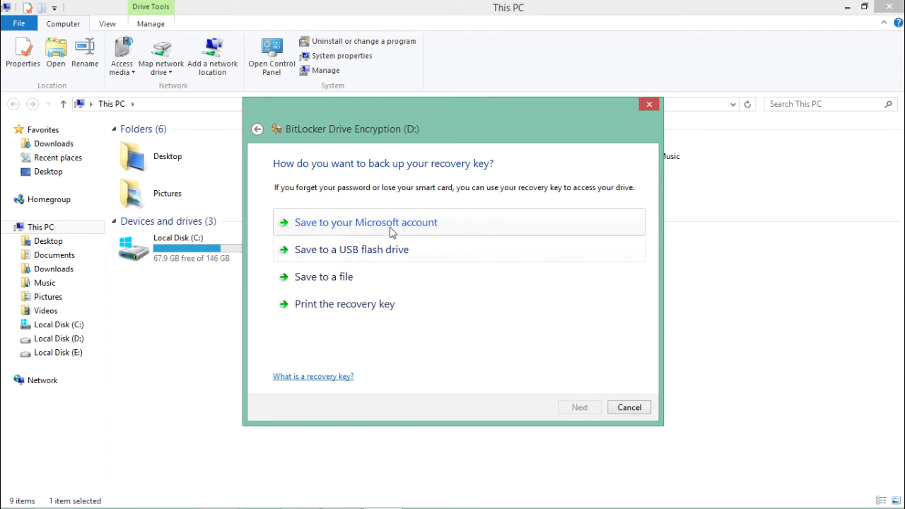
Save the recovery key as a text file on the Desktop, confirming it stays on this PC.
click(315, 278)
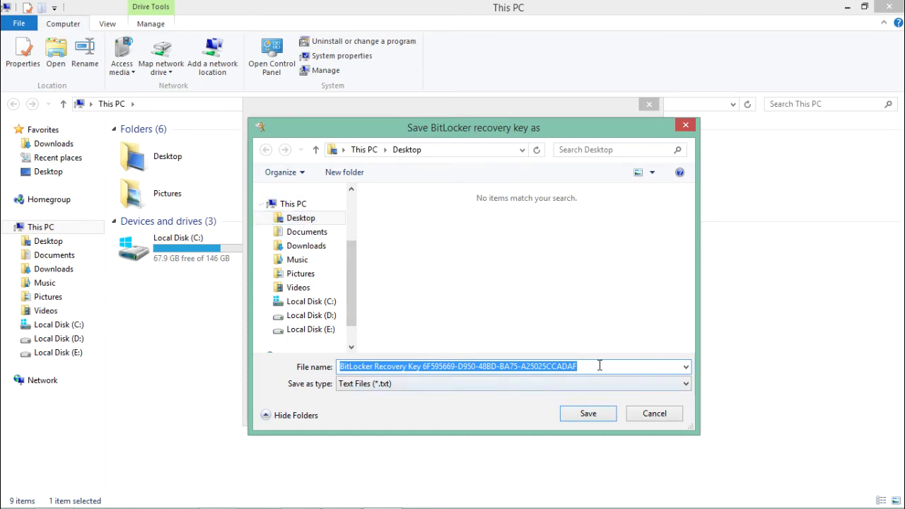
click(578, 416)
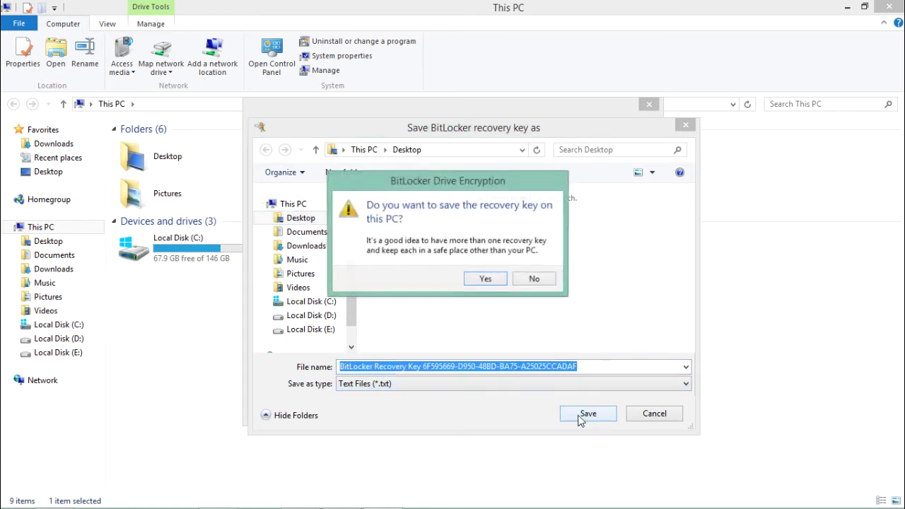
click(486, 278)
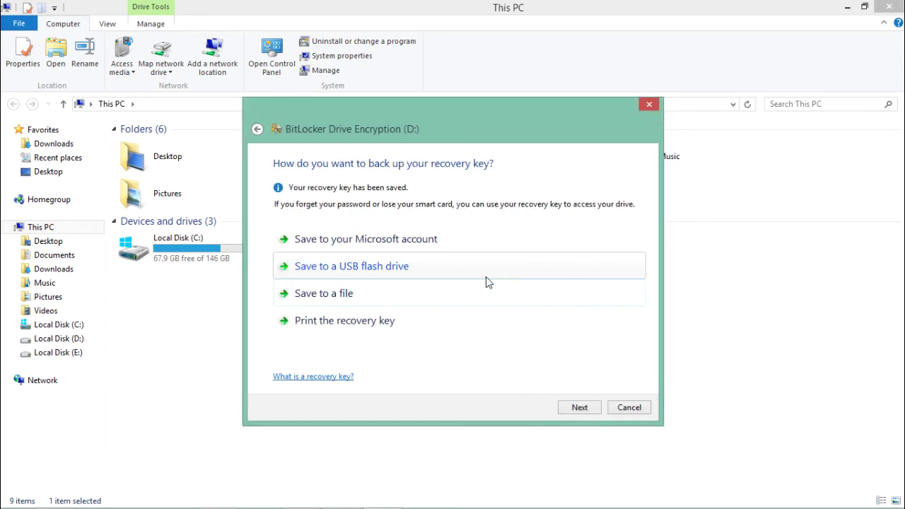
click(581, 407)
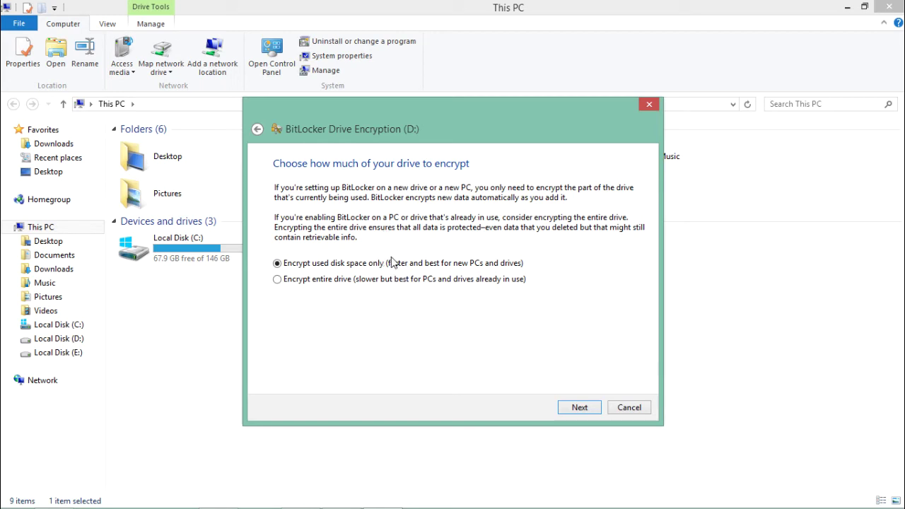
Keep 'Encrypt used disk space only' and start encrypting drive D:.
click(361, 281)
click(380, 264)
click(580, 411)
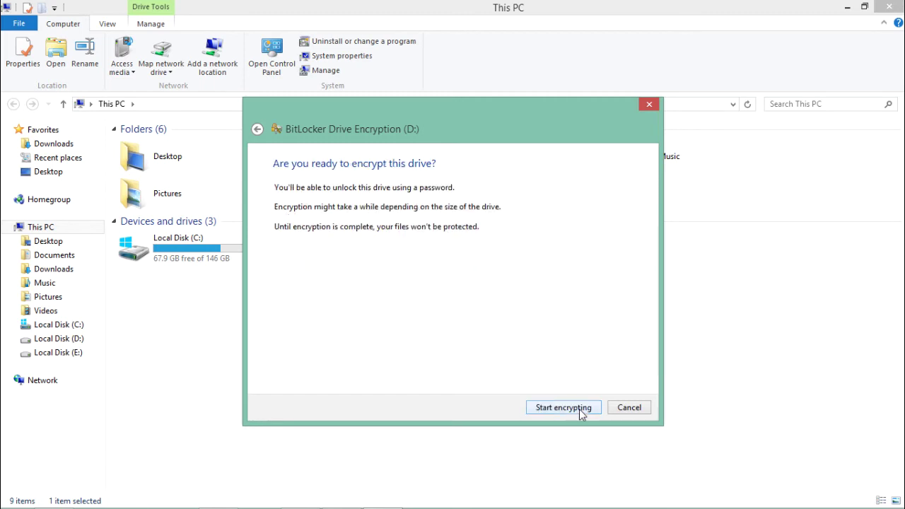
click(551, 408)
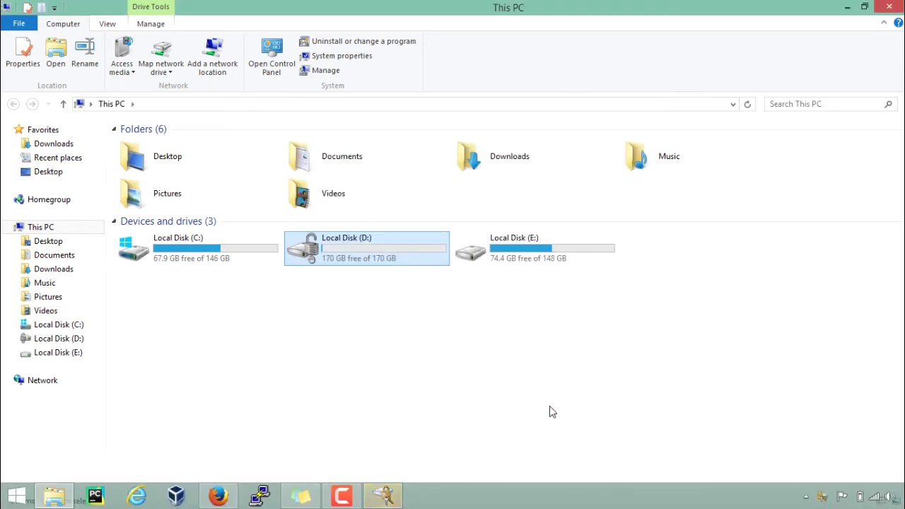
Check the BitLocker progress, dismiss the encryption-complete message and close This PC.
click(384, 495)
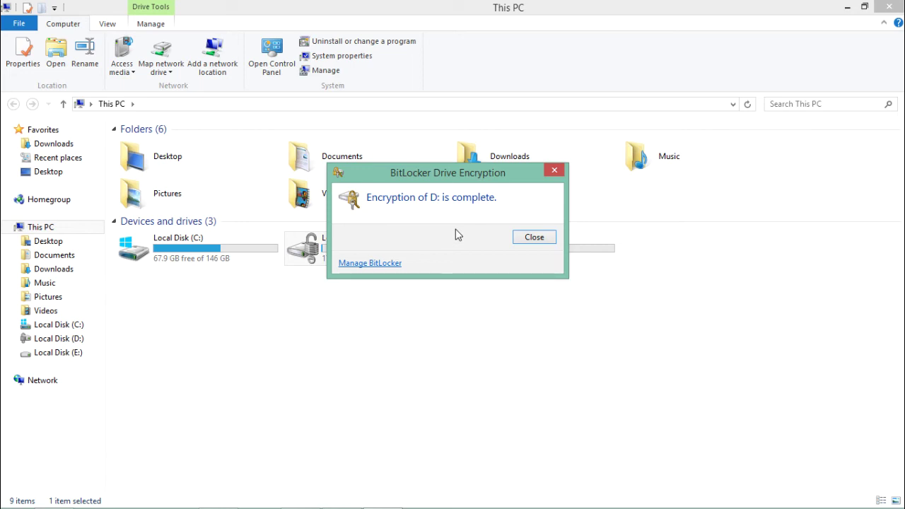
click(532, 238)
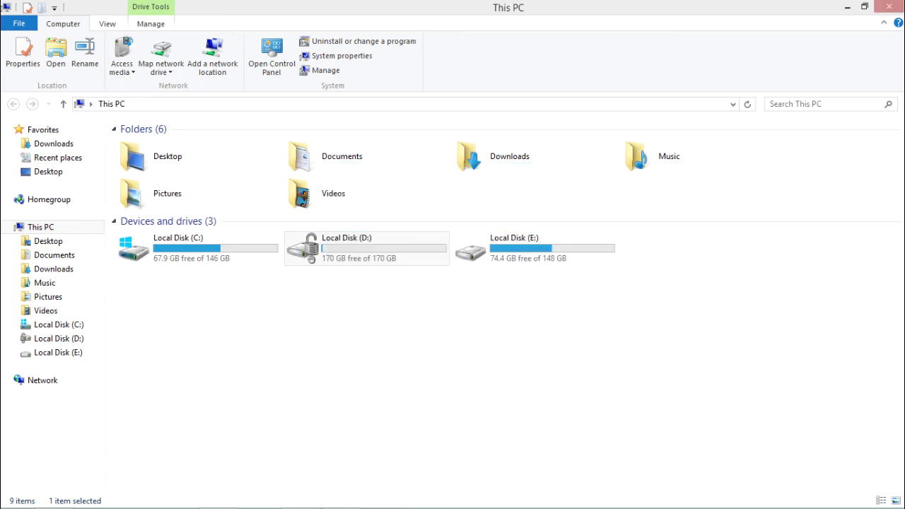
click(890, 7)
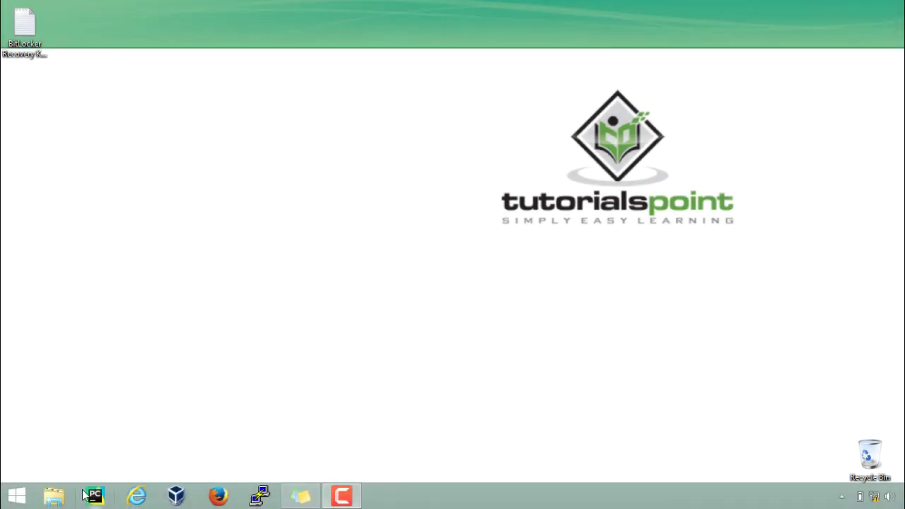
Open the locked Local Disk (D:), unlock it with the drive password, then go back to This PC.
click(54, 503)
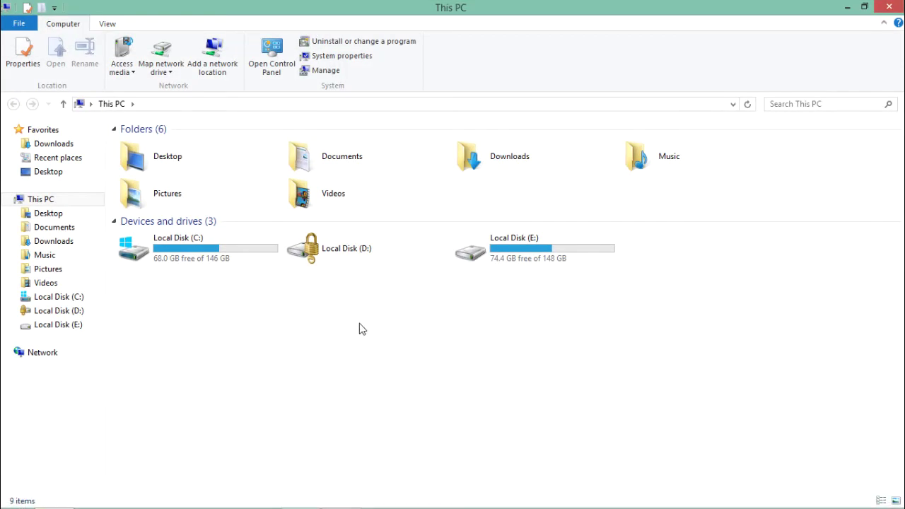
click(336, 249)
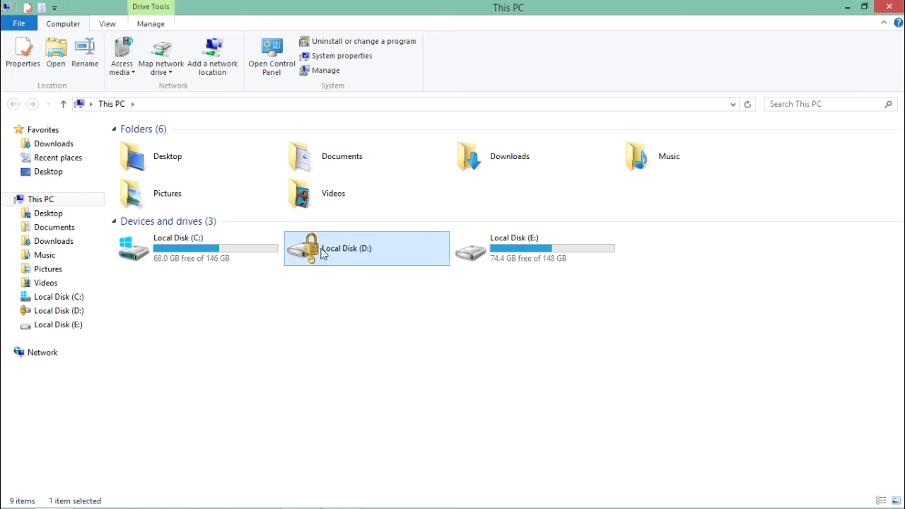
double_click(324, 254)
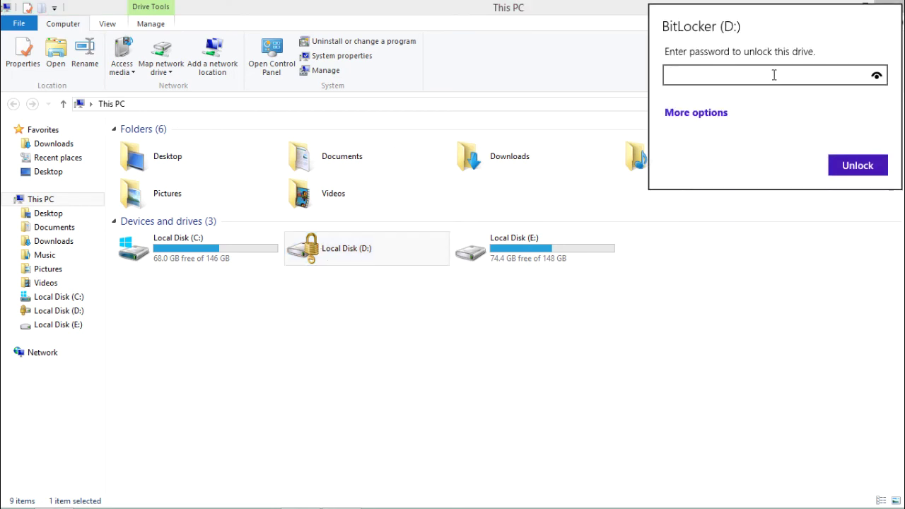
text(•••••••••)
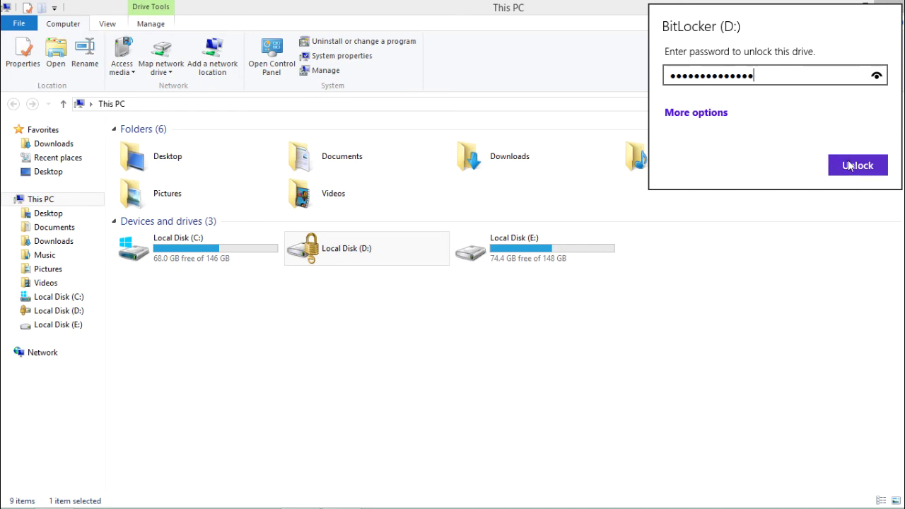
click(849, 165)
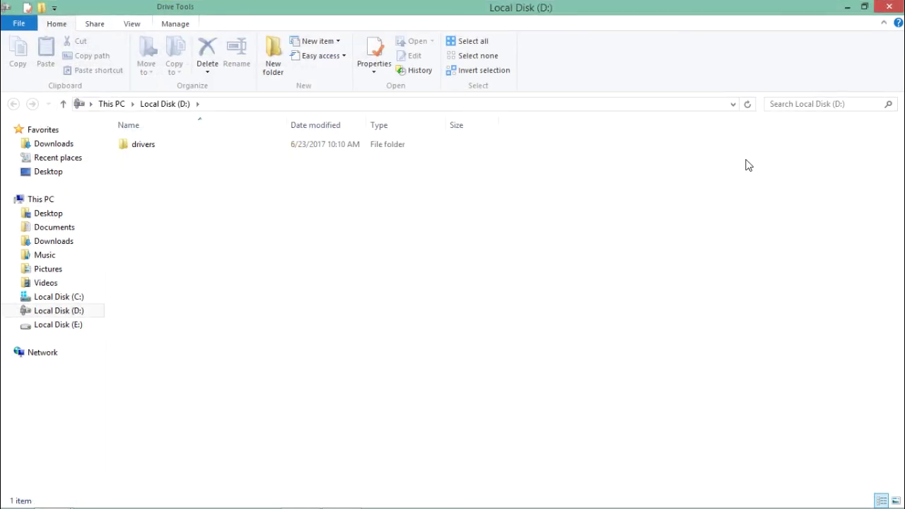
key(alt+Up)
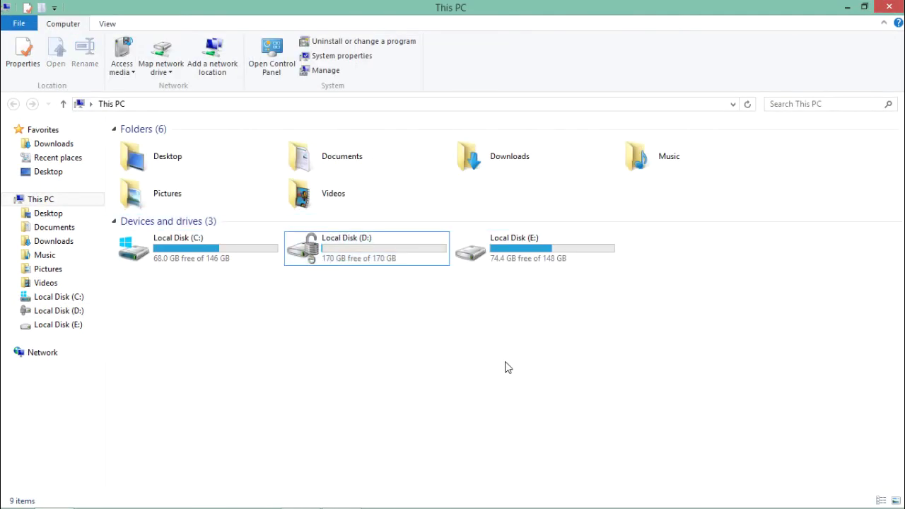
Close This PC, open the desktop recovery key file in maximized Notepad and select the key.
click(305, 251)
click(890, 9)
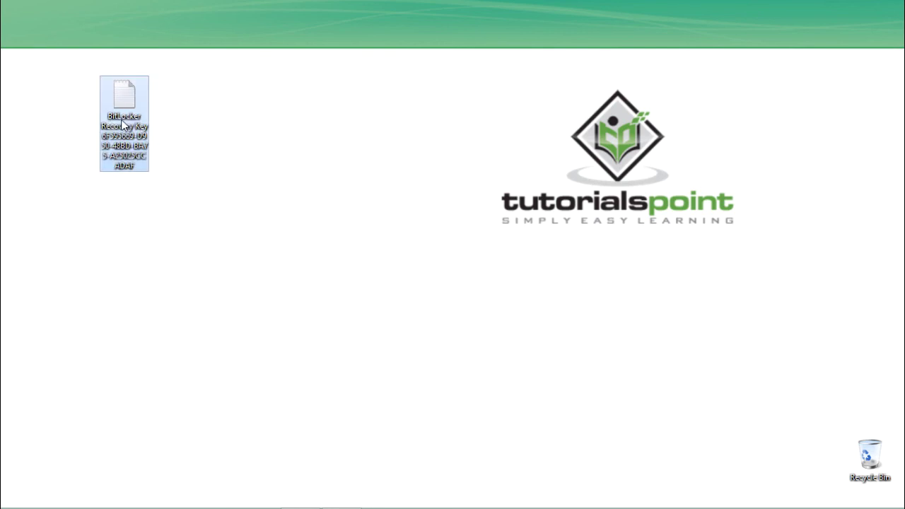
double_click(133, 123)
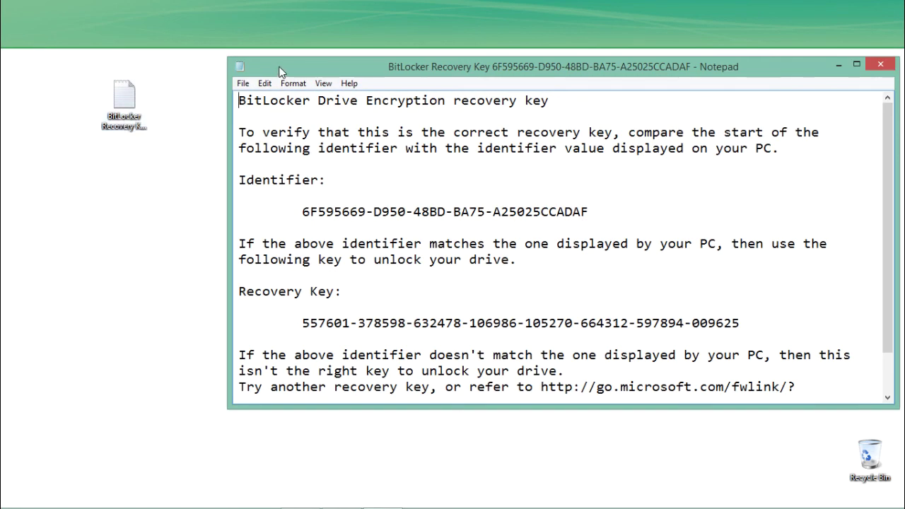
double_click(277, 68)
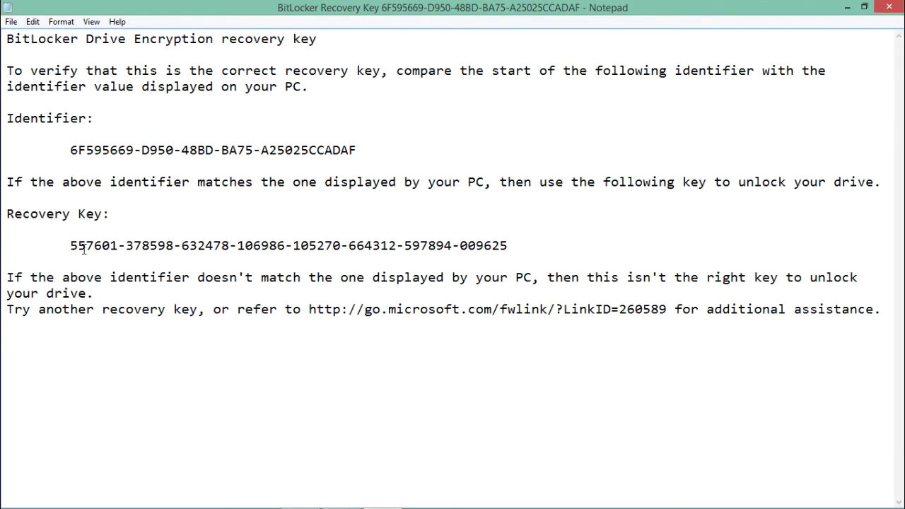
drag(70, 245, 512, 241)
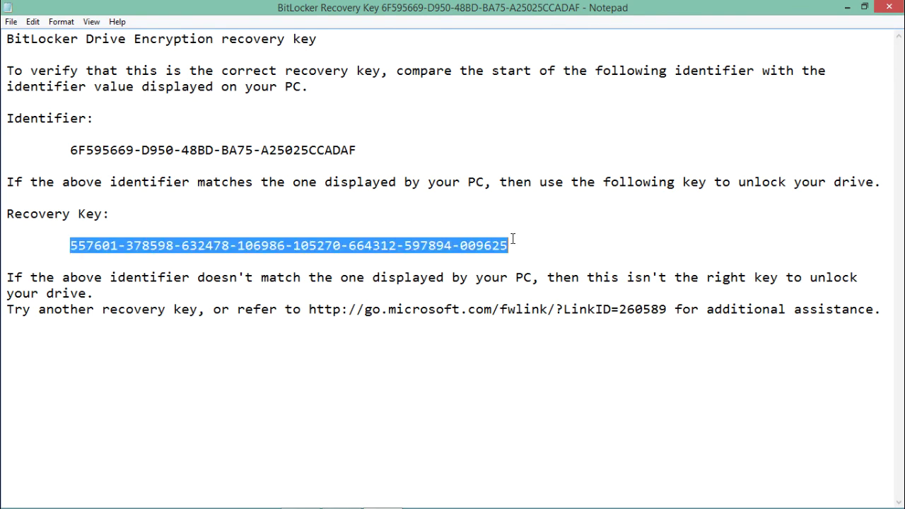